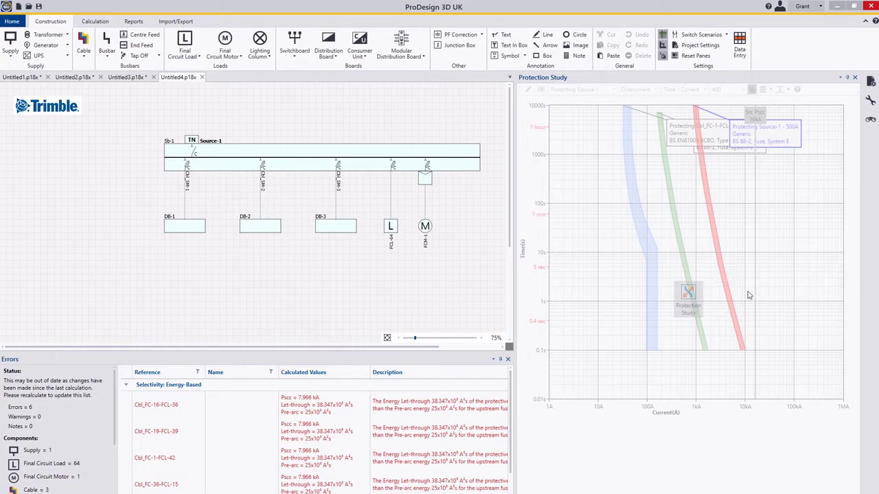
Run a protection study on DB-1 circuit 5/L2 (Cbl_FC-11-FCL-31)
left_click(191, 233)
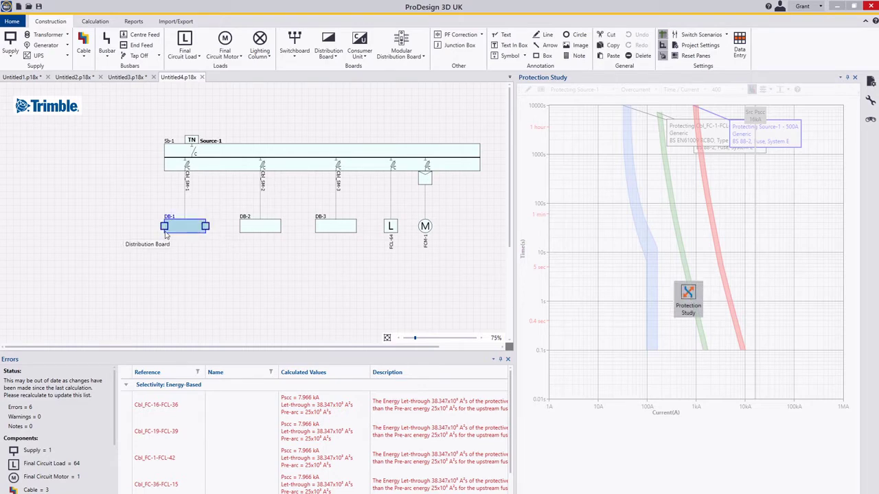
double_click(165, 235)
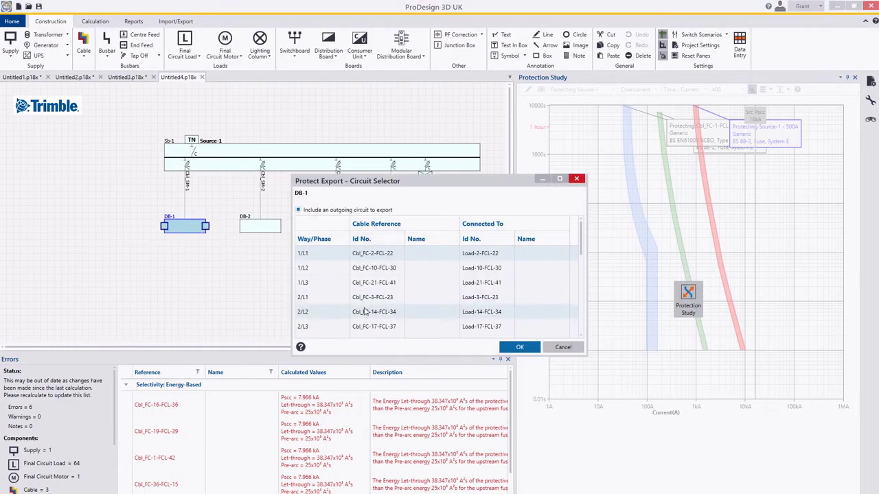
scroll(357, 326, "down", 1)
scroll(347, 331, "down", 2)
left_click(334, 312)
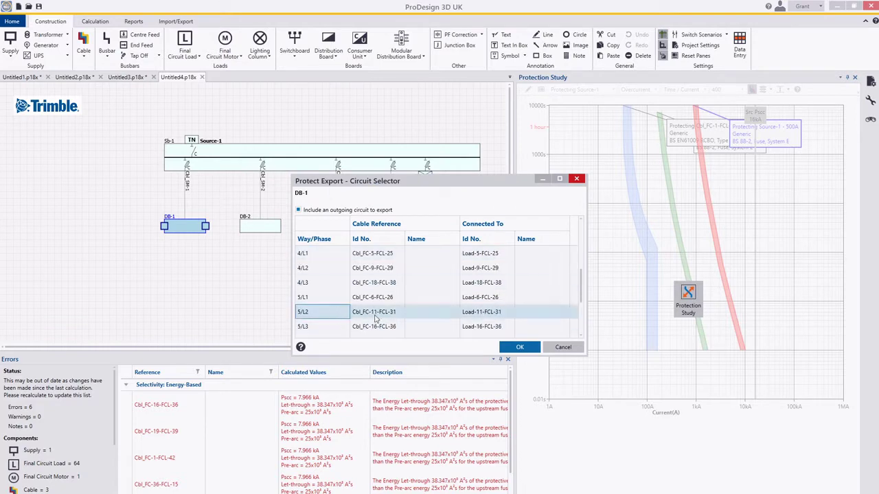
left_click(519, 348)
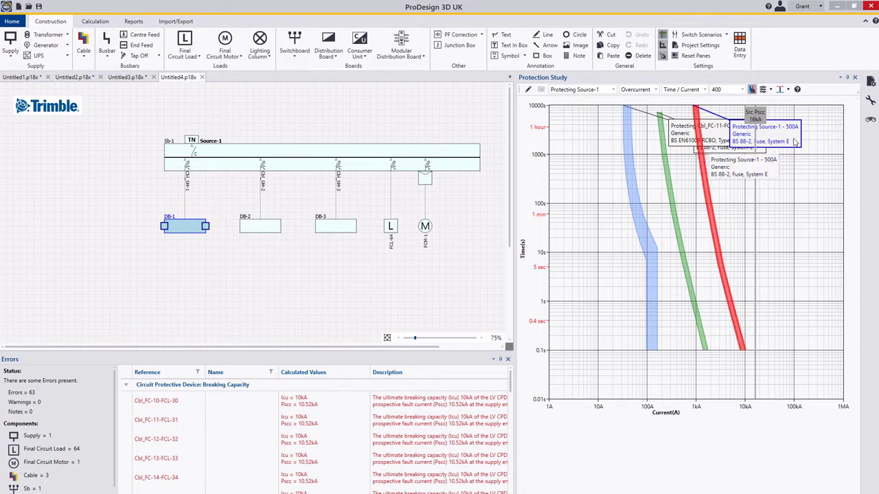
Move the curve labels aside and replace SM-1's fuse with a 125A Type D BS EN60898 MCB
left_click_drag(737, 134, 650, 278)
left_click_drag(727, 141, 790, 240)
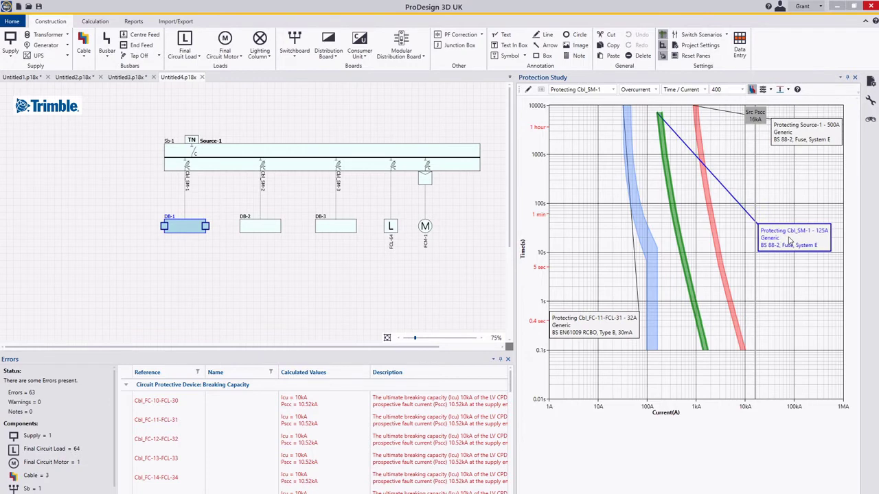
right_click(683, 255)
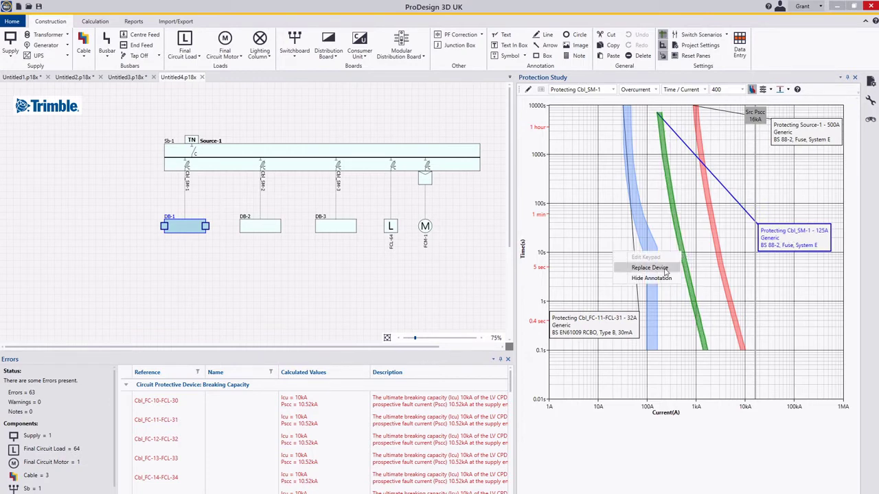
left_click(660, 268)
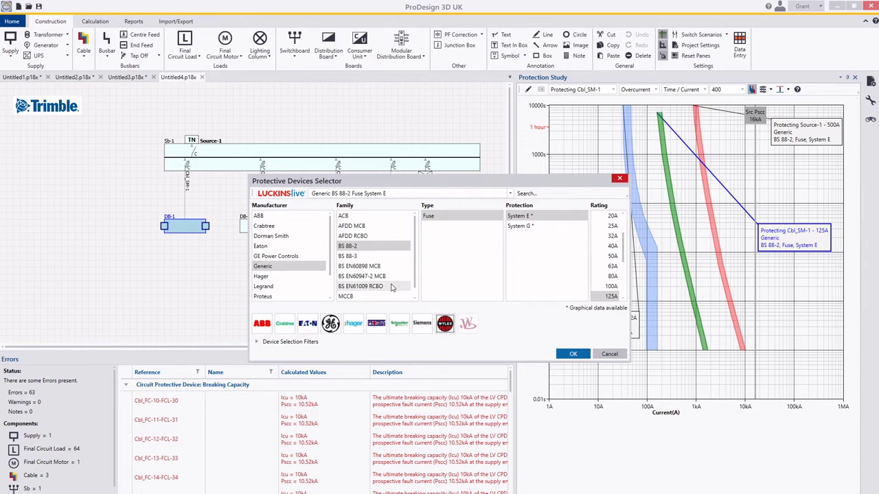
left_click(385, 270)
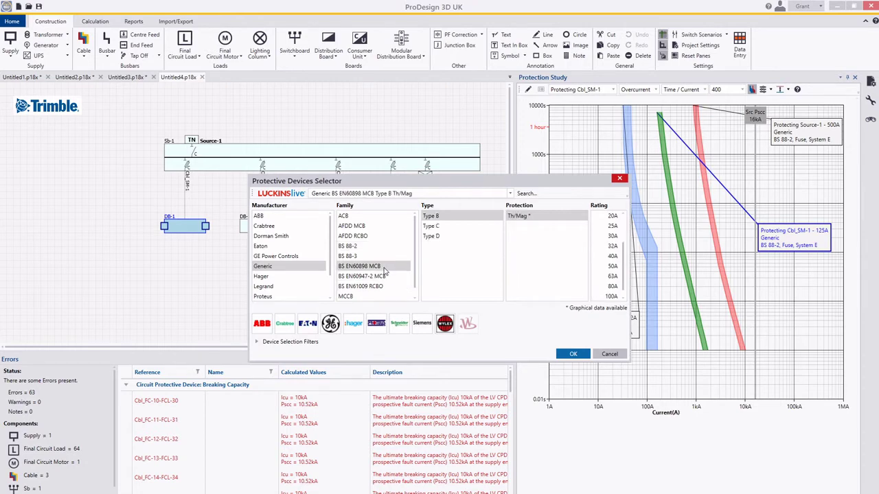
scroll(608, 269, "down", 1)
left_click(442, 237)
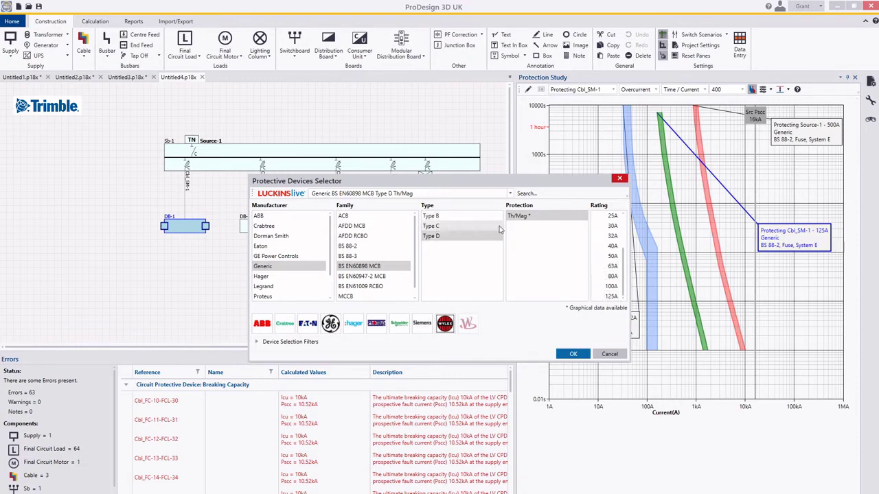
left_click(608, 296)
left_click(573, 354)
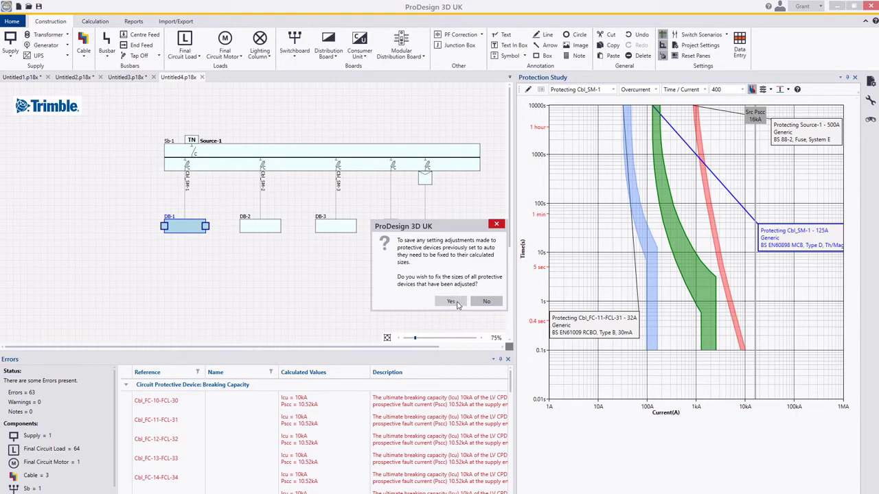
Accept fixed sizes, then replace Source-1's fuse with a 630A 25kA Electronic LSIG MCCB
left_click(451, 302)
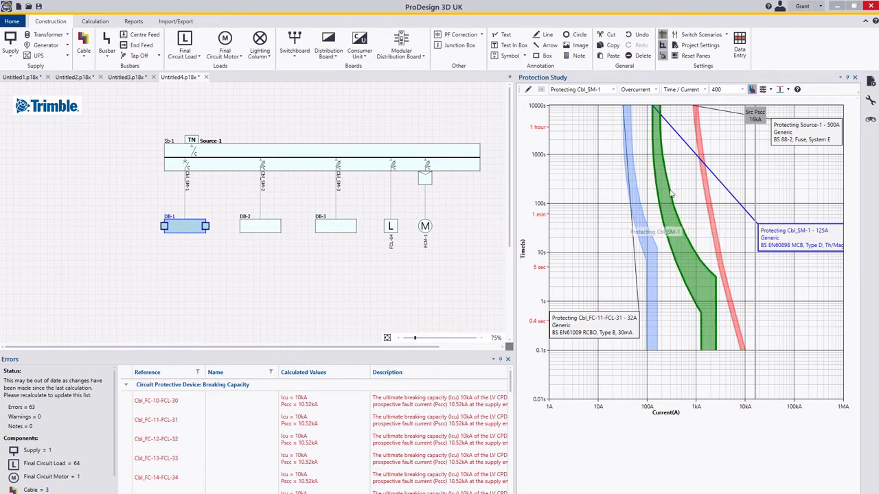
left_click(717, 236)
right_click(716, 237)
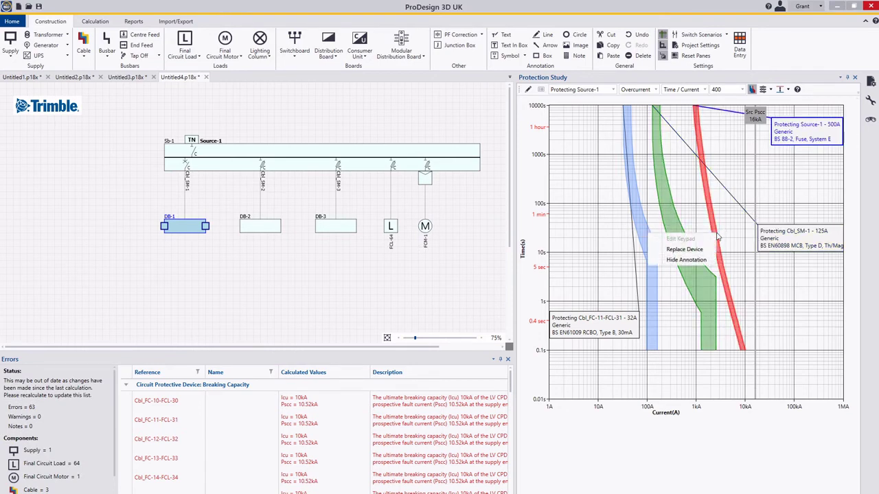
left_click(686, 250)
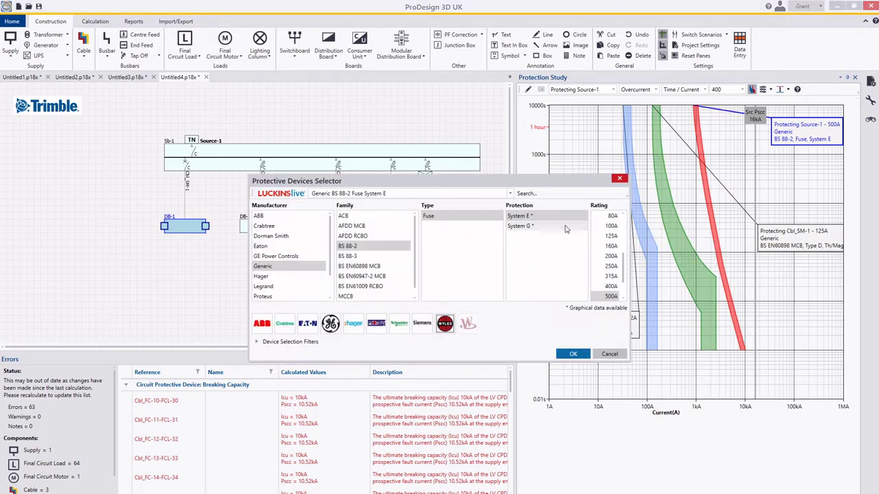
left_click(366, 296)
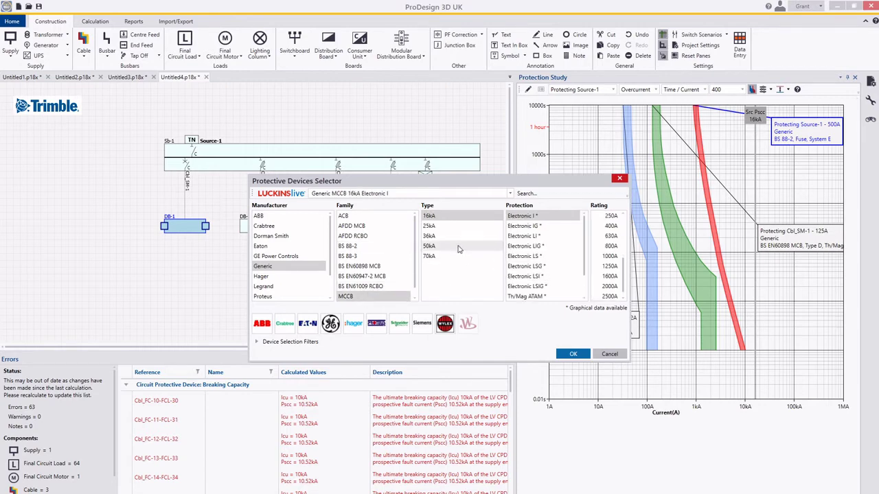
left_click(447, 227)
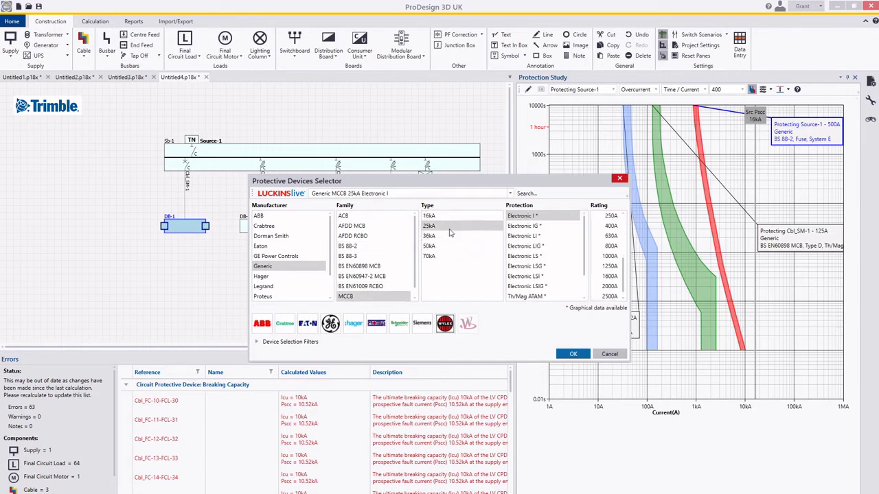
left_click(548, 287)
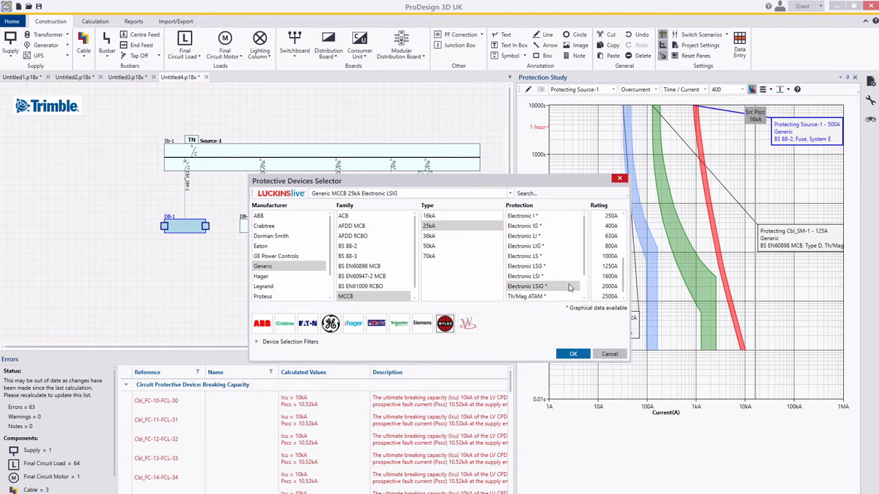
left_click(611, 236)
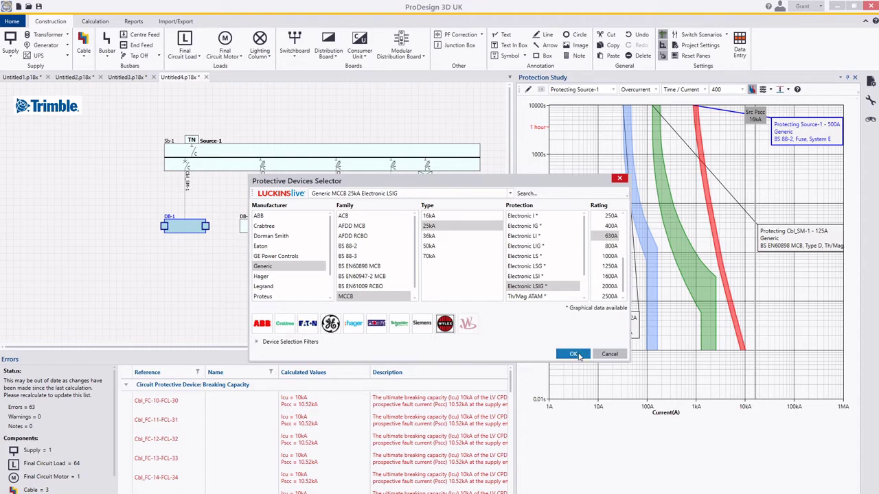
left_click(575, 354)
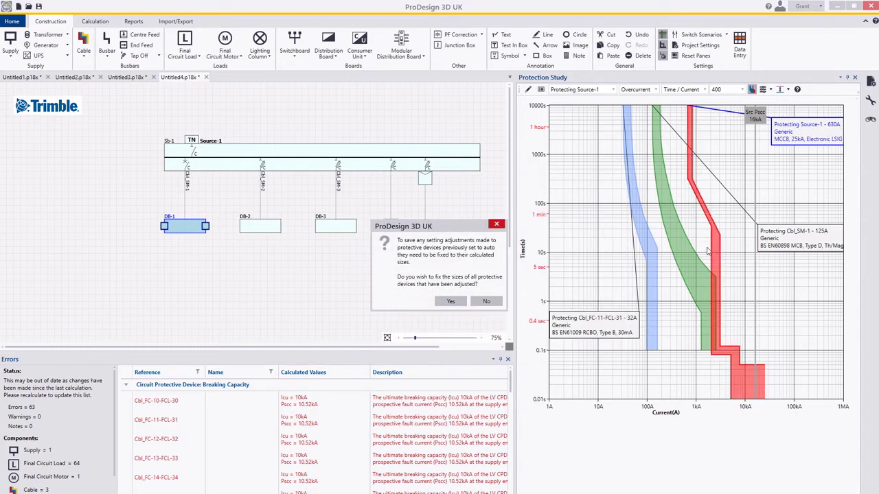
Confirm fixing the adjusted device sizes and call up the red Source-1 MCCB curve's options
left_click(486, 301)
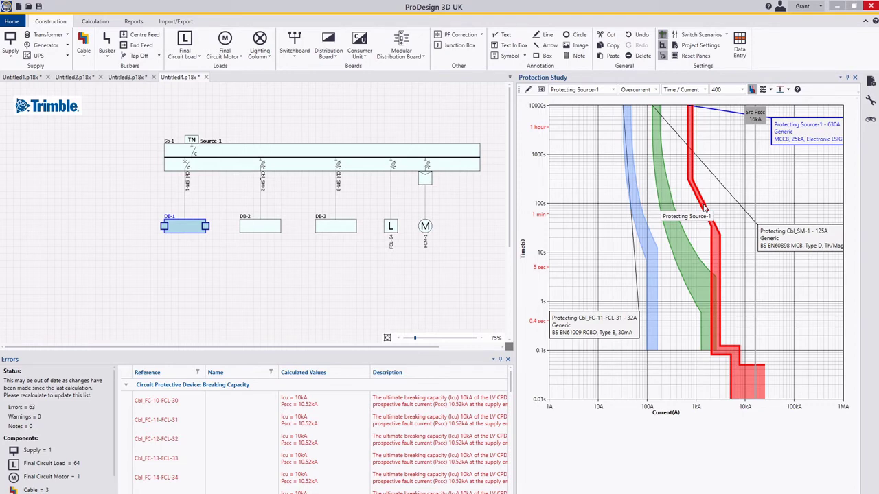
right_click(704, 207)
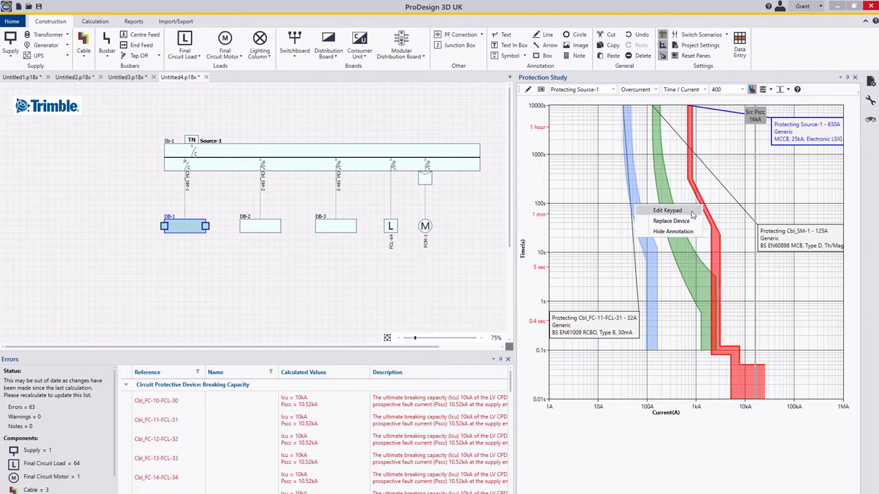
On the MCCB's edit keypad, raise the Isd short-circuit pickup to 6.0
left_click(692, 212)
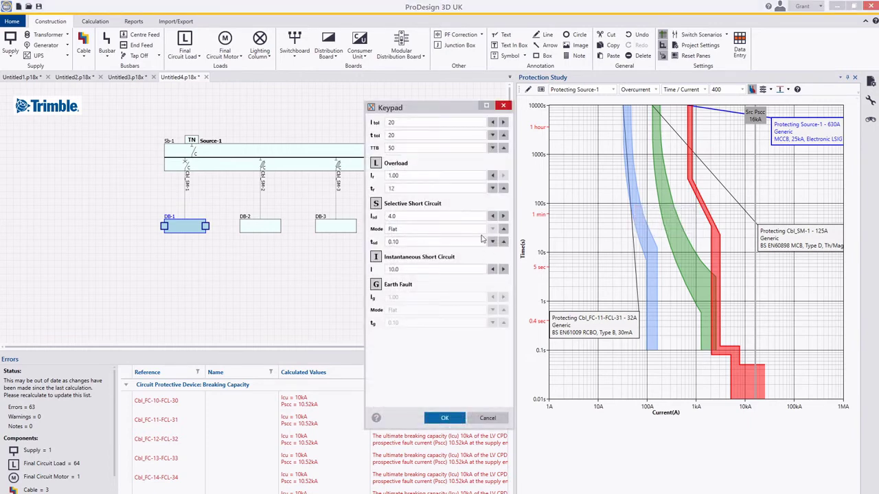
left_click(503, 217)
left_click(503, 217)
left_click(503, 217)
left_click(503, 217)
left_click(503, 217)
left_click(503, 217)
left_click(503, 217)
left_click(503, 217)
left_click(503, 217)
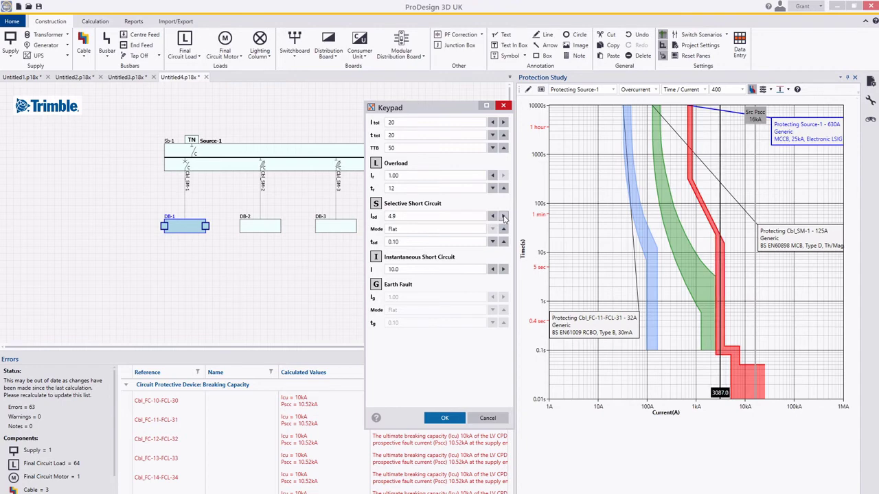
left_click(504, 217)
left_click(504, 217)
left_click(503, 217)
left_click(503, 217)
left_click(503, 217)
left_click(503, 217)
left_click(503, 217)
left_click(503, 216)
left_click(503, 217)
left_click(503, 217)
left_click(503, 217)
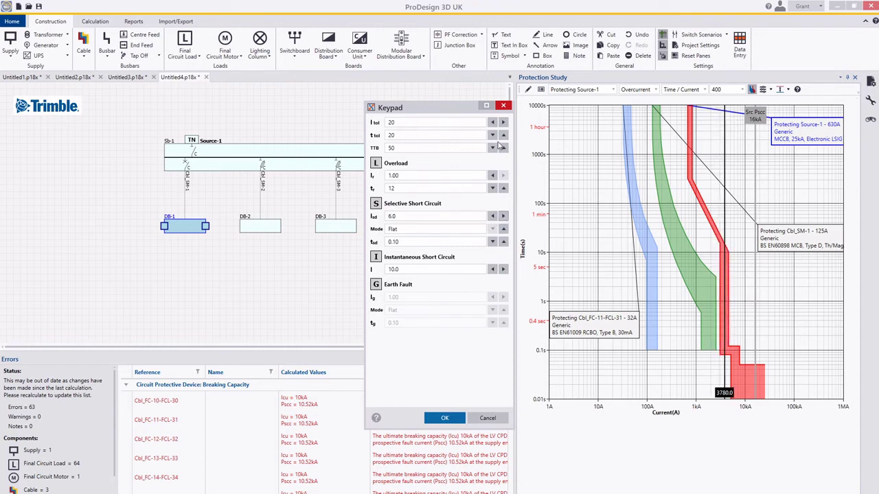
Set Ir to 0.80 and the short-time mode to I²t, then apply the settings
left_click(492, 176)
left_click(491, 177)
left_click(491, 176)
left_click(491, 177)
left_click(491, 177)
left_click(492, 177)
left_click(492, 177)
left_click(491, 177)
left_click(491, 177)
left_click(492, 176)
left_click(491, 176)
left_click(492, 176)
left_click(491, 176)
left_click(492, 176)
left_click(491, 176)
left_click(491, 176)
left_click(492, 176)
left_click(492, 177)
left_click(491, 176)
left_click(492, 176)
left_click(492, 176)
left_click(492, 176)
left_click(503, 176)
left_click(502, 176)
left_click(503, 177)
left_click(503, 177)
left_click(502, 177)
left_click(502, 177)
left_click(491, 177)
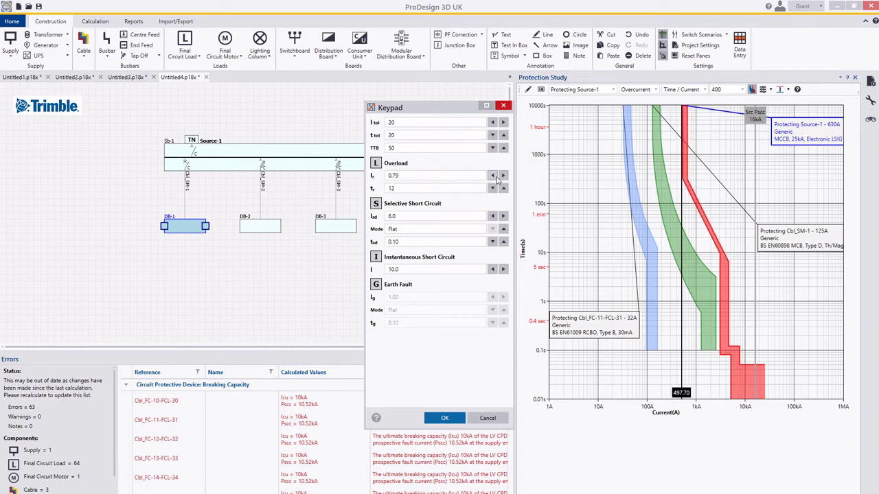
left_click(503, 177)
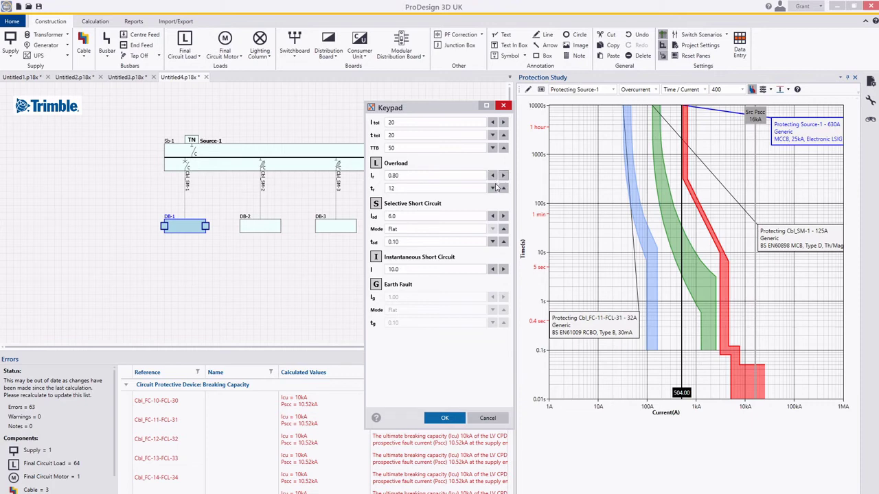
left_click(505, 233)
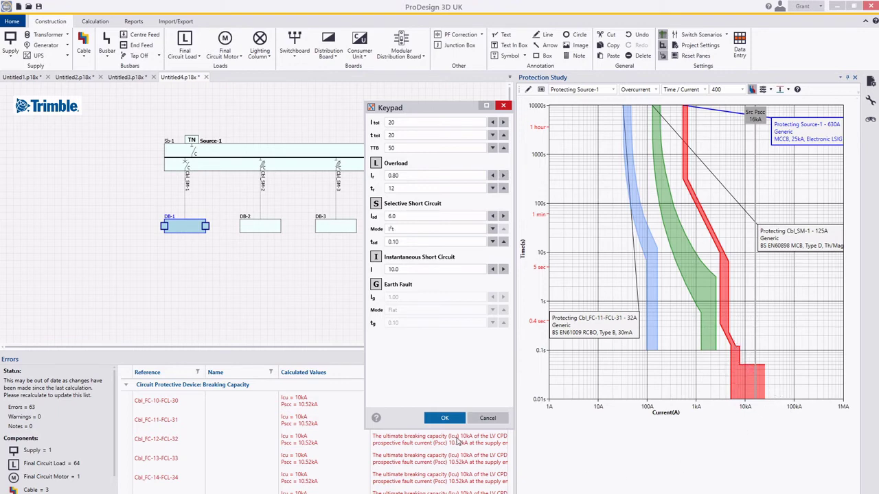
left_click(444, 418)
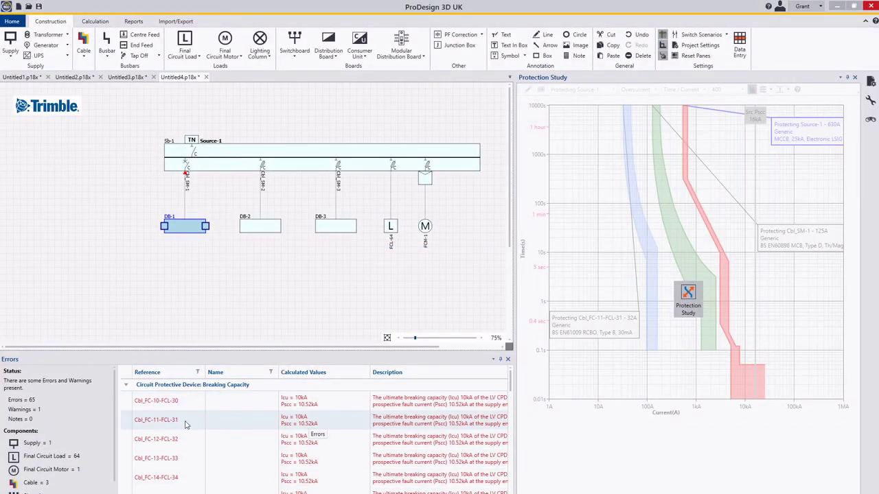
Select DB-1 circuit 5/L2 (Cbl_FC-11-FCL-31) and rerun the protection study
left_click(686, 305)
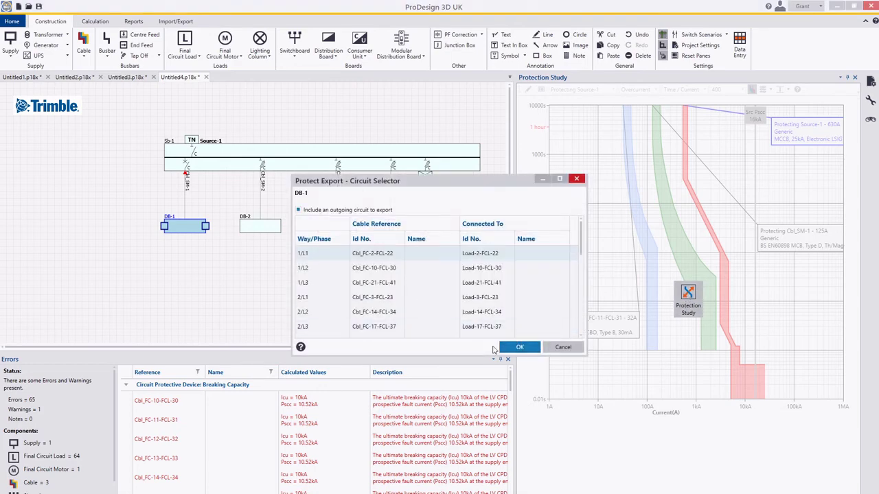
scroll(344, 309, "down", 3)
left_click(364, 313)
left_click(520, 348)
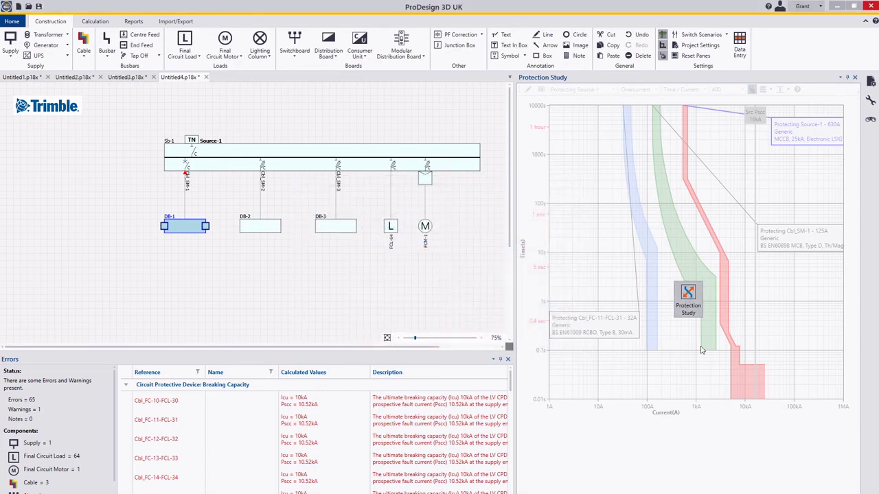